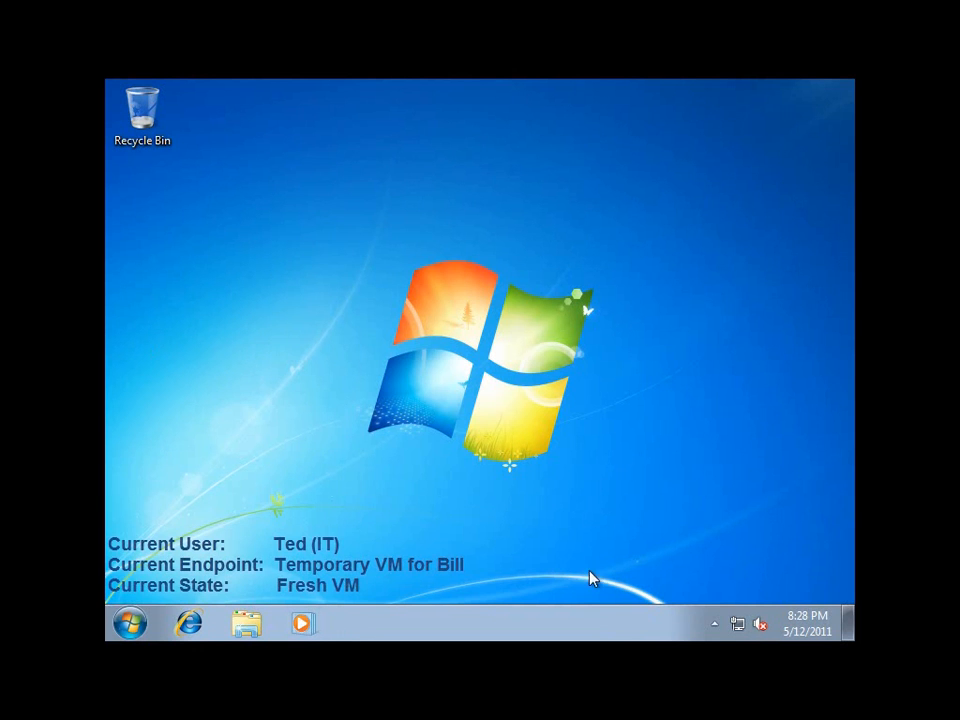
Open the Wanova Mirage client's status window on the temporary VM and check its connection and current action
{"action": "left_click", "coordinate": [716, 624]}
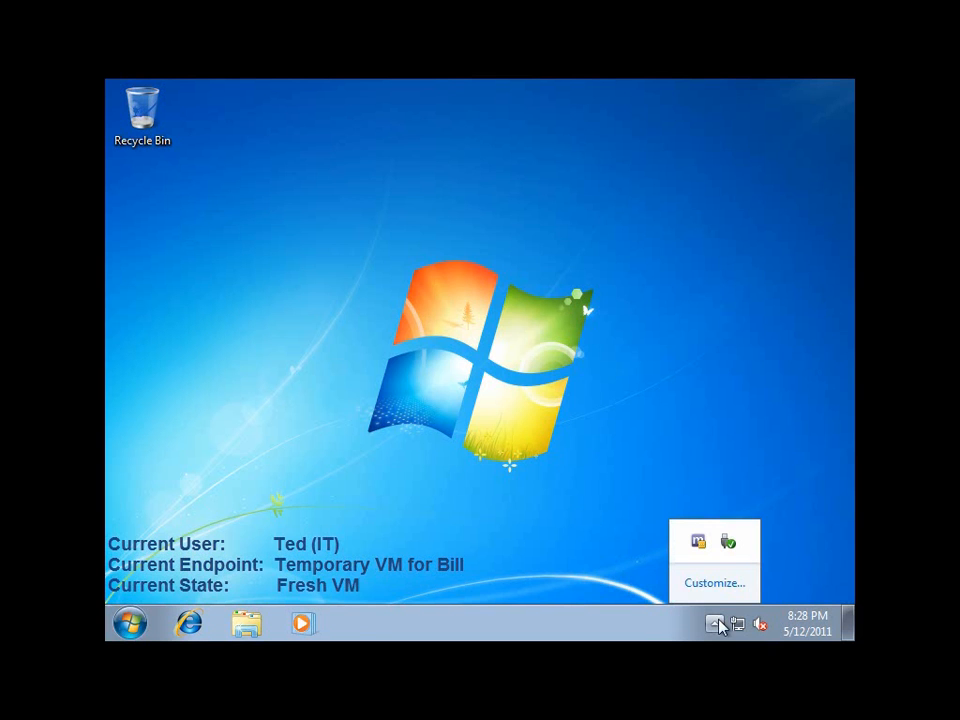
{"action": "left_click", "coordinate": [703, 541]}
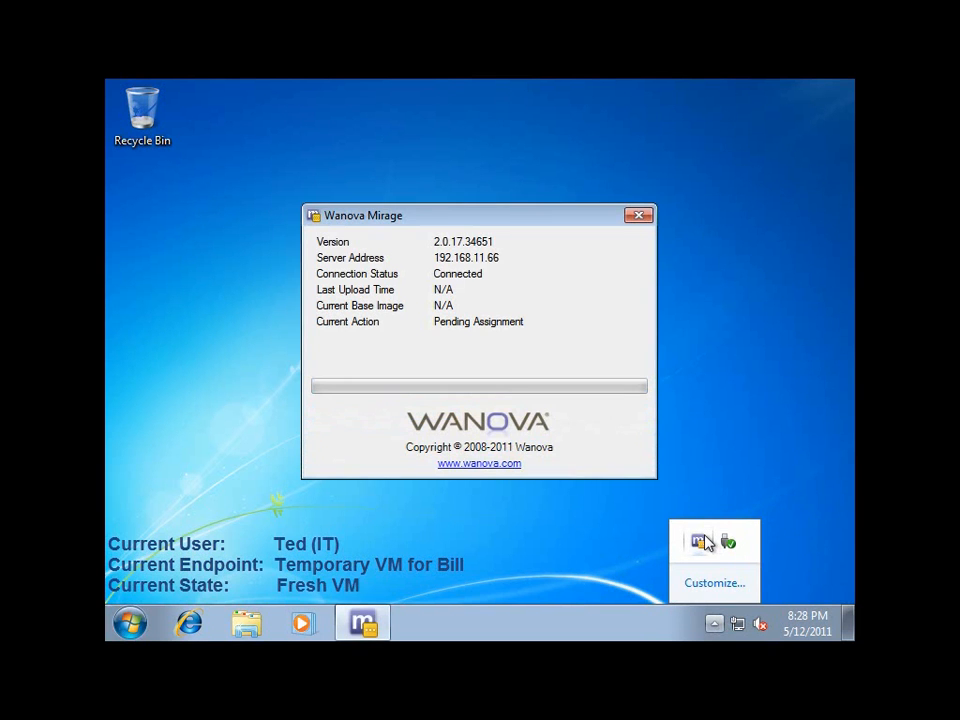
{"action": "left_click", "coordinate": [731, 456]}
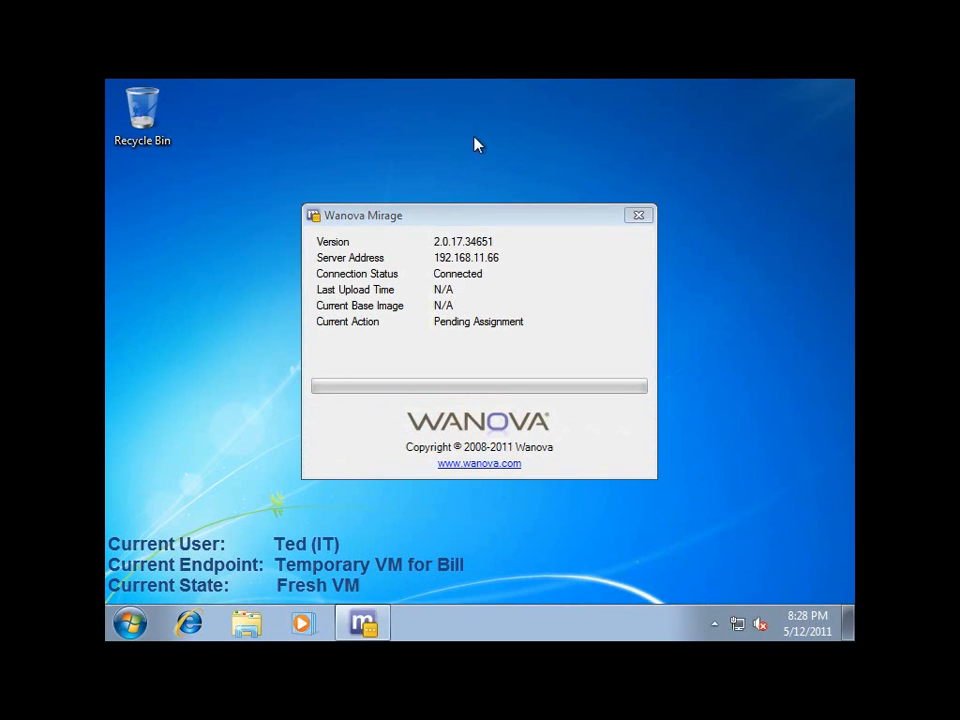
{"action": "left_click", "coordinate": [484, 218]}
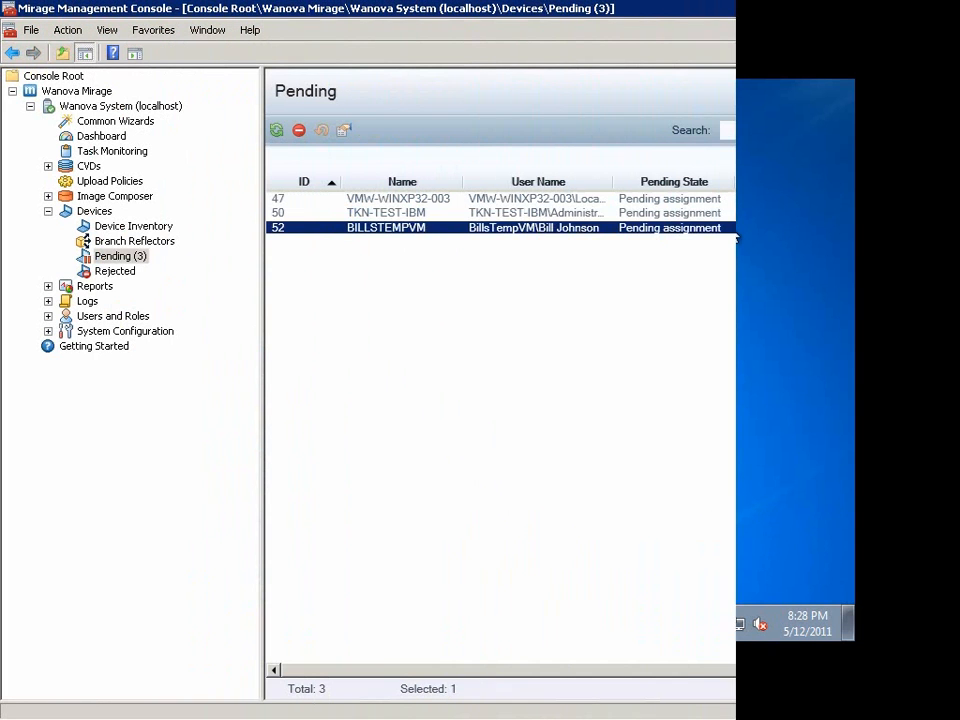
Re-assign pending device 52 to the existing CVD DEVICE1, maintaining its current base image, and restart the temporary VM to complete the system update
{"action": "right_click", "coordinate": [738, 230]}
{"action": "mouse_move", "coordinate": [863, 240]}
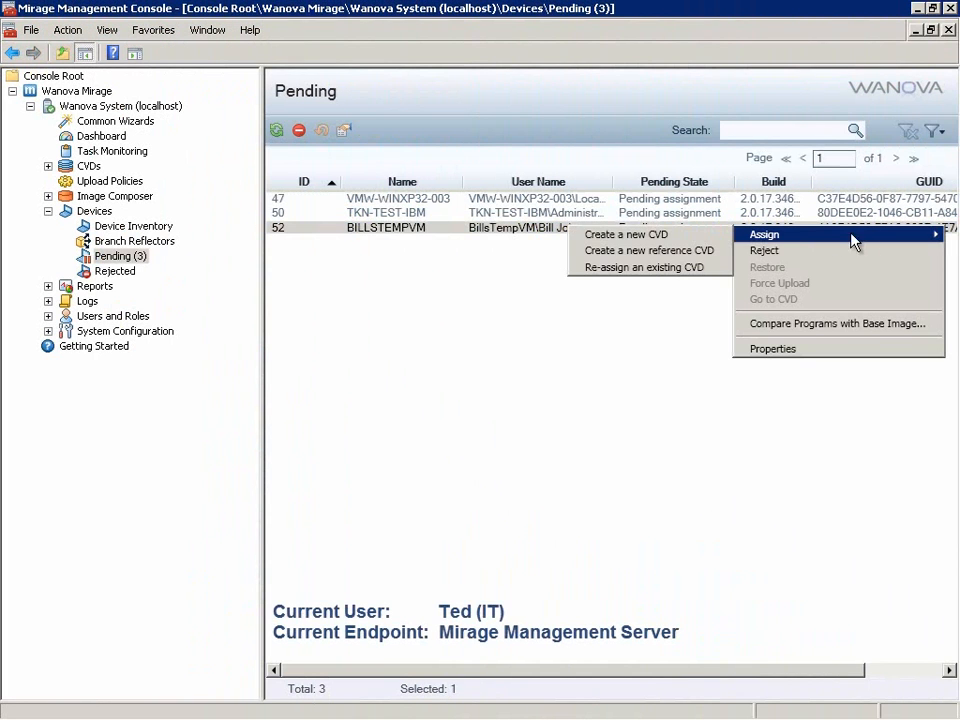
{"action": "left_click", "coordinate": [680, 267]}
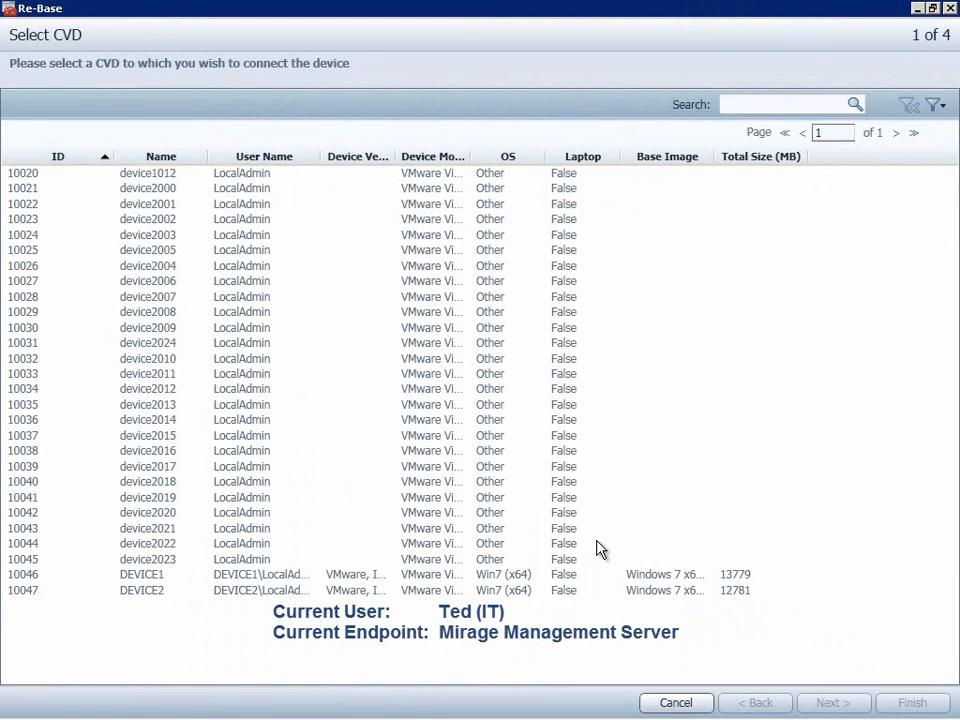
{"action": "left_click", "coordinate": [590, 578]}
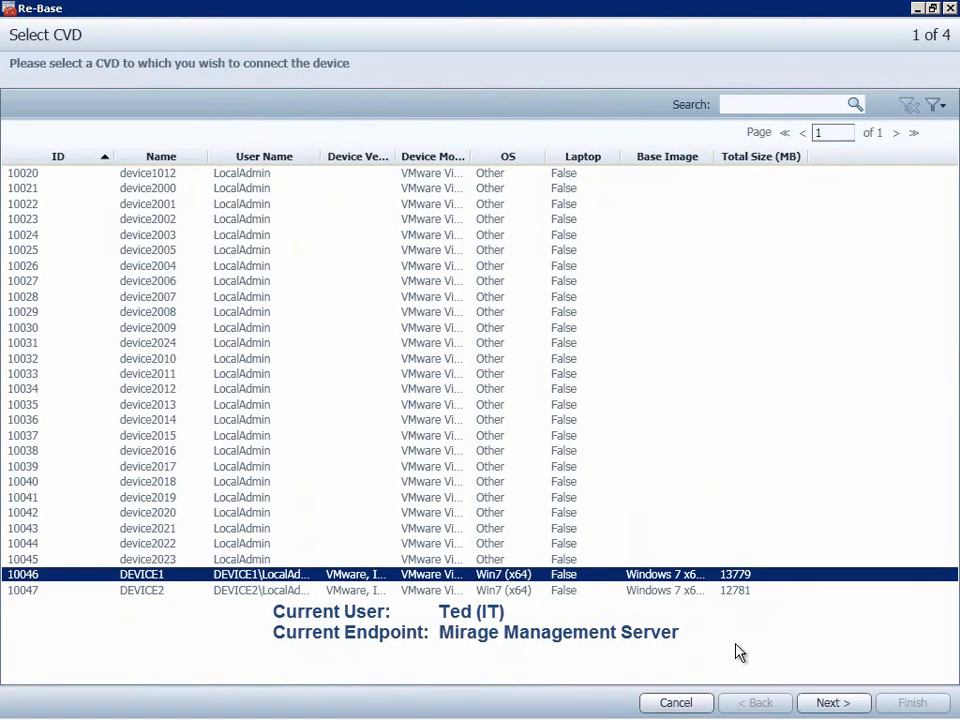
{"action": "left_click", "coordinate": [824, 705]}
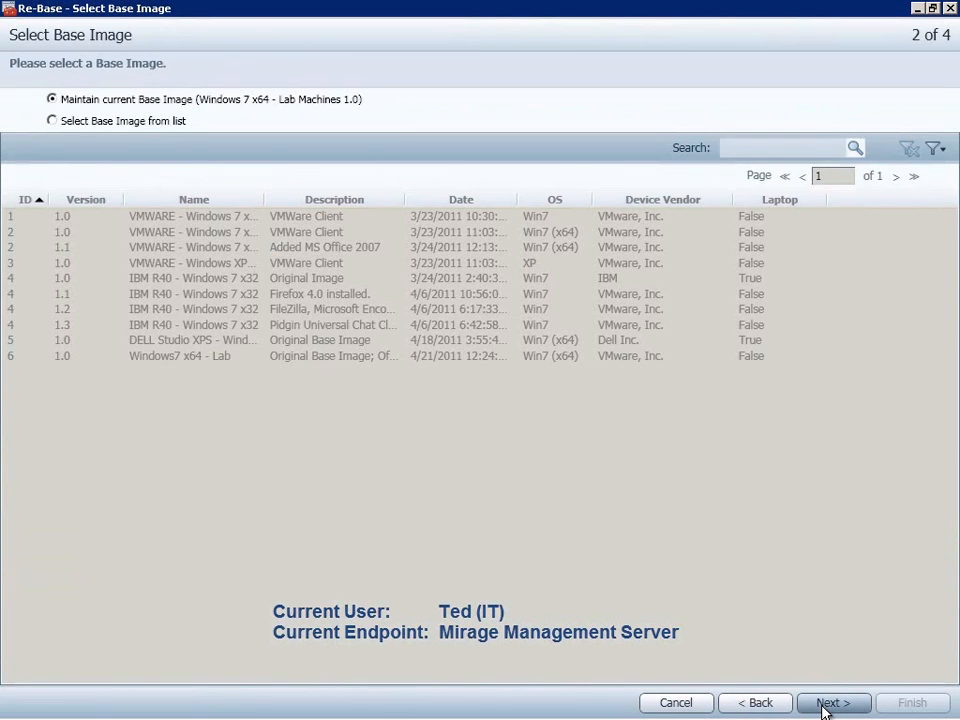
{"action": "left_click", "coordinate": [824, 705]}
{"action": "left_click", "coordinate": [828, 703]}
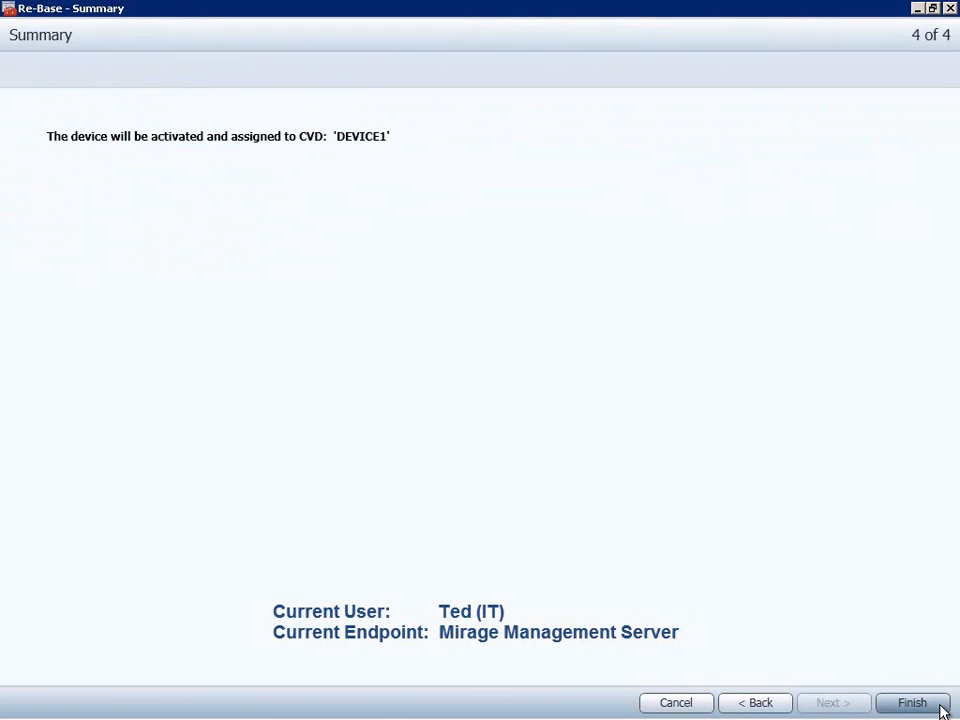
{"action": "left_click", "coordinate": [940, 706]}
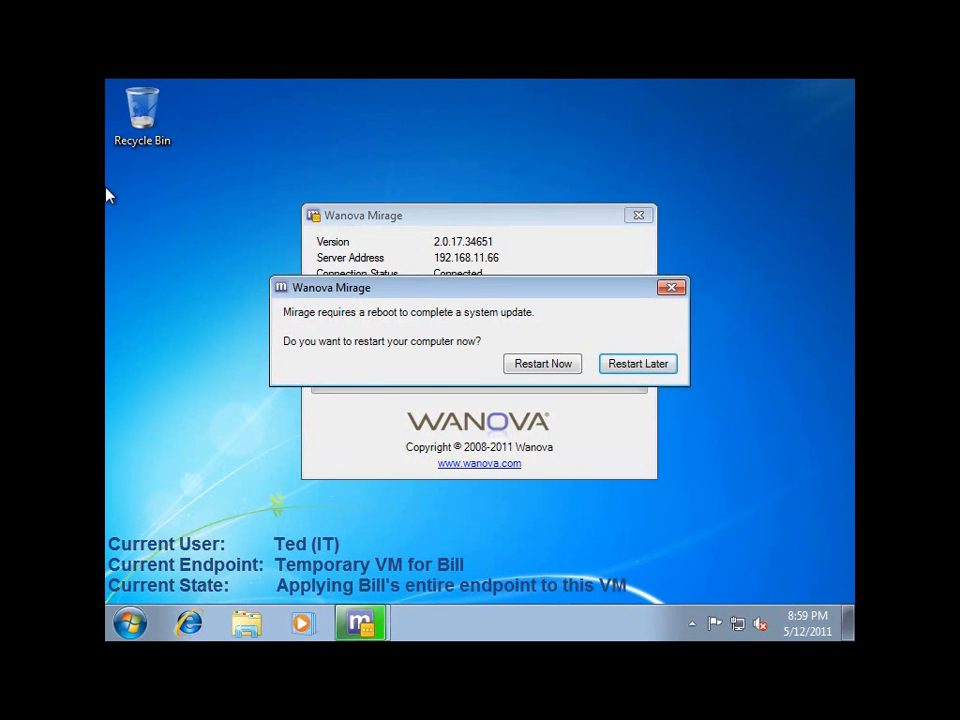
{"action": "left_click", "coordinate": [538, 366]}
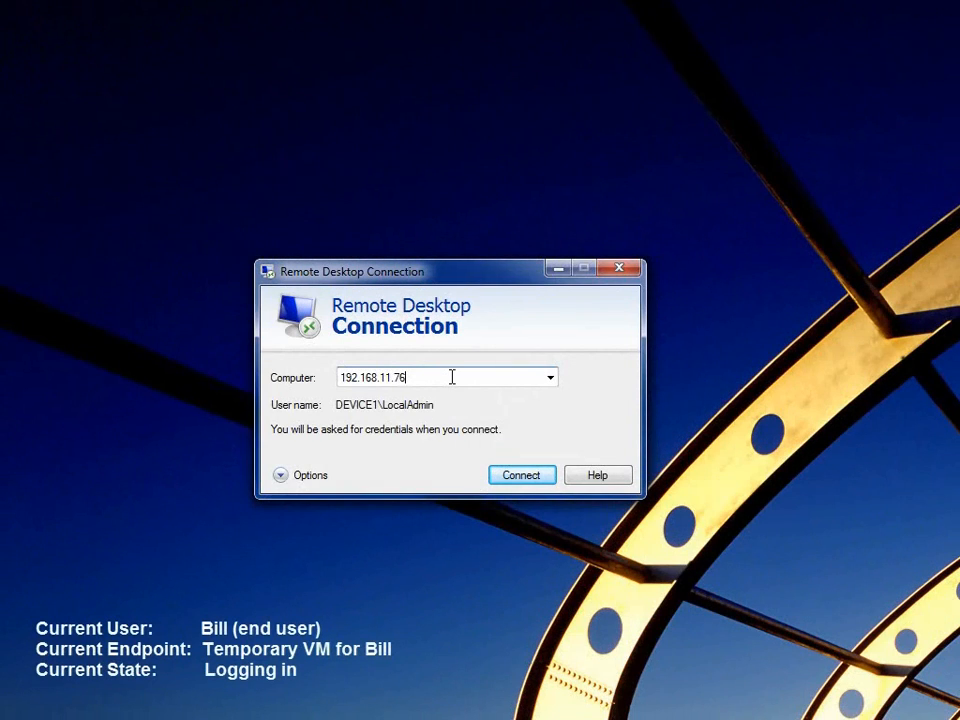
Connect by Remote Desktop to 192.168.11.76 and log in by entering the LocalAdmin account password
{"action": "key", "text": "Return"}
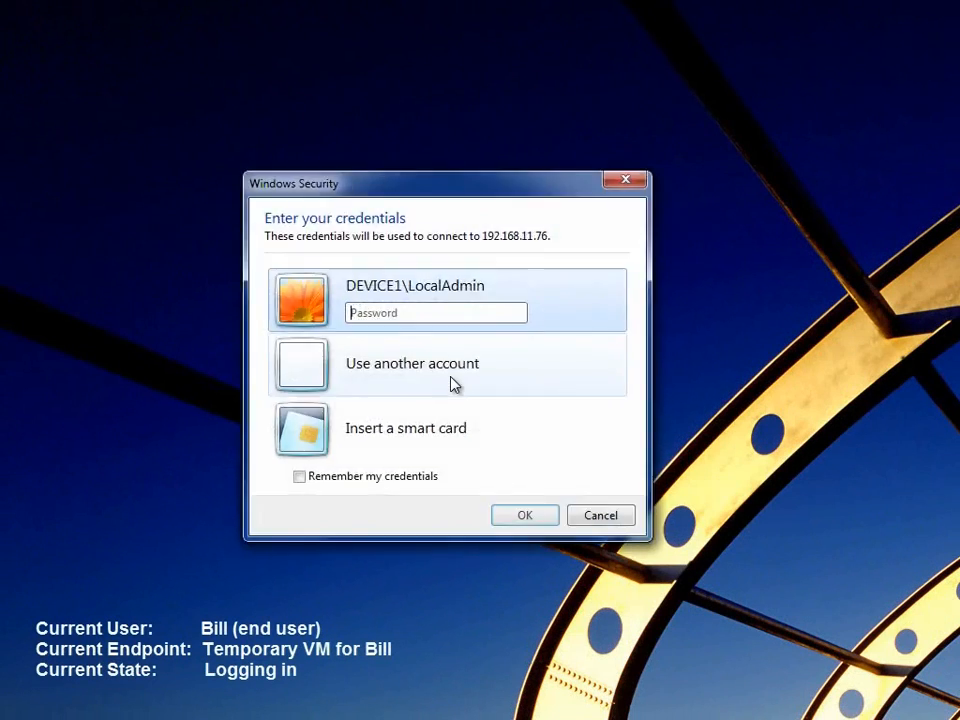
{"action": "type", "text": "••••••••••"}
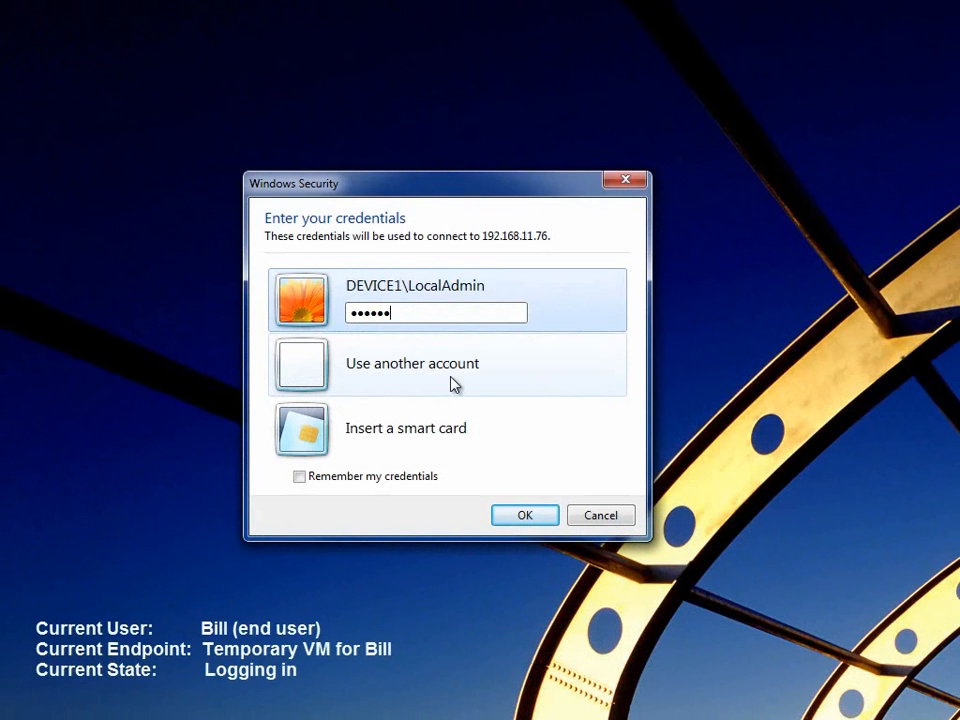
{"action": "key", "text": "Return"}
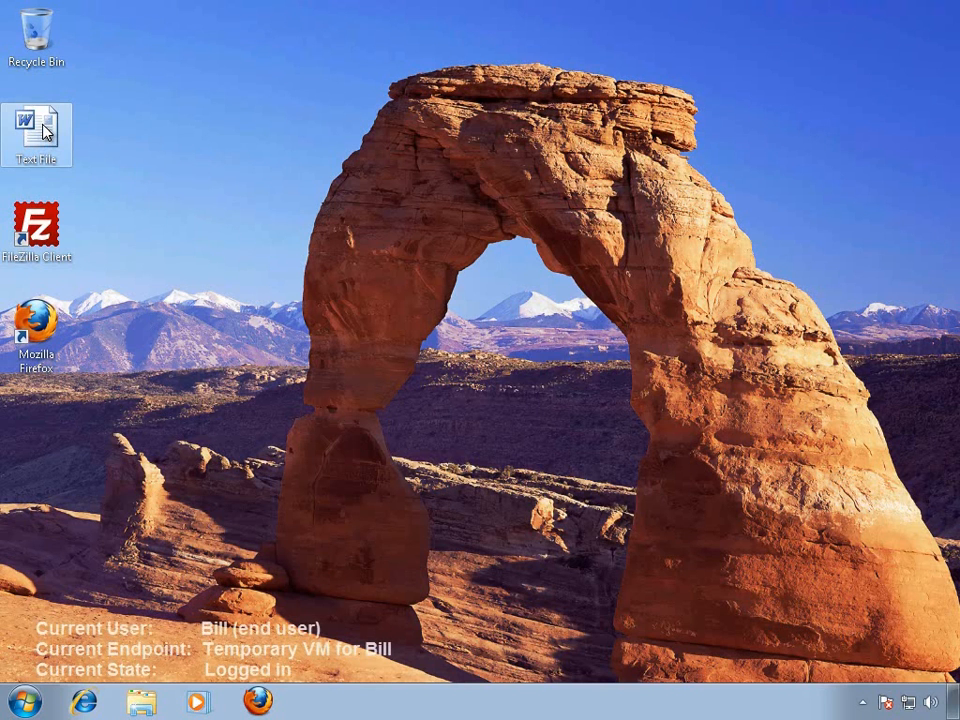
Add the line "A few more changes." to the desktop's Text File document in Word, save it and close it
{"action": "double_click", "coordinate": [44, 130]}
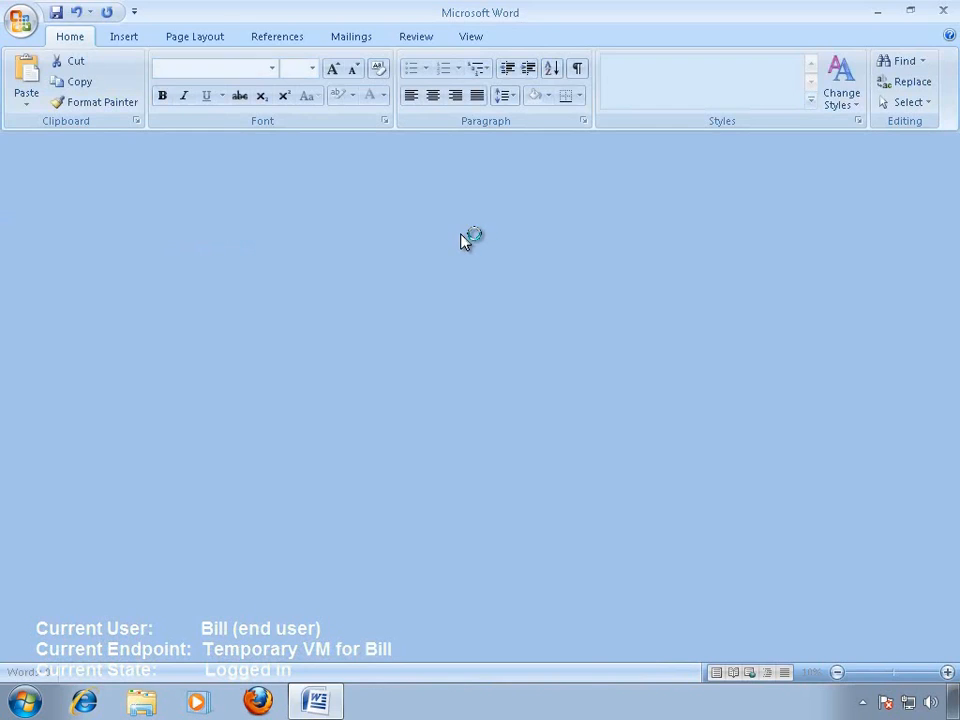
{"action": "type", "text": "A few more changes."}
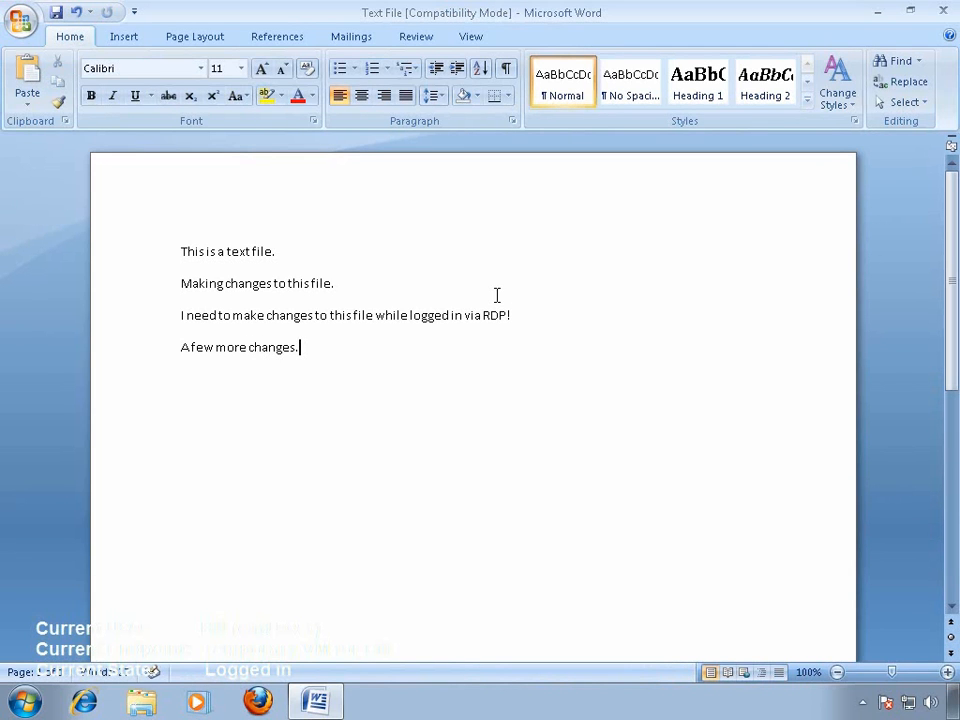
{"action": "left_click", "coordinate": [56, 14]}
{"action": "left_click", "coordinate": [943, 10]}
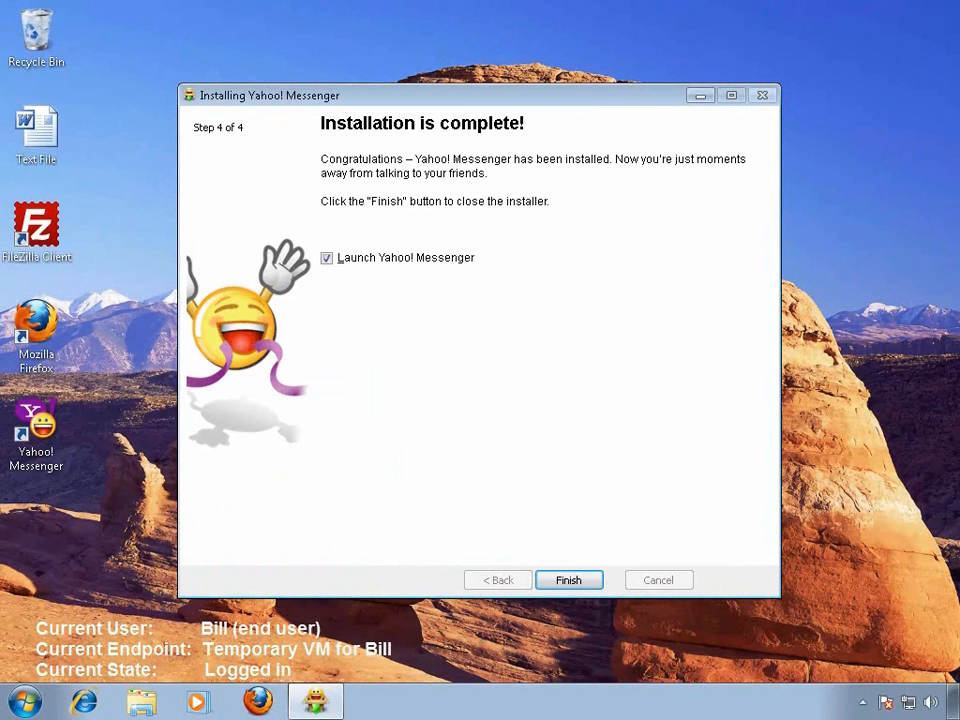
Finish the Yahoo! Messenger installation with the launch option on, and close its sign-in window
{"action": "left_click", "coordinate": [583, 582]}
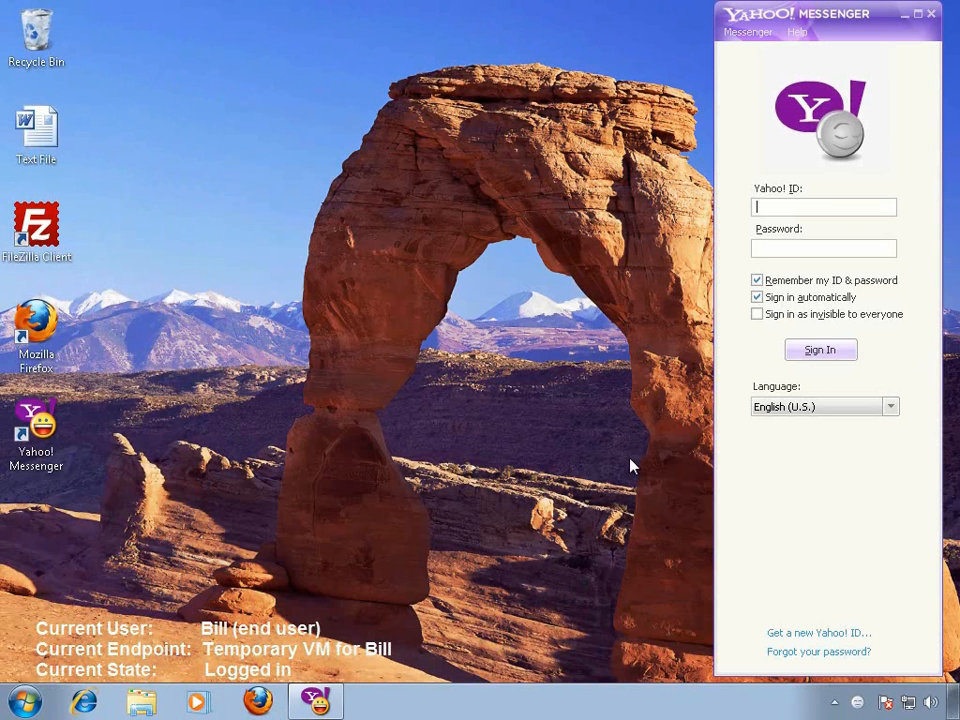
{"action": "left_click", "coordinate": [931, 16]}
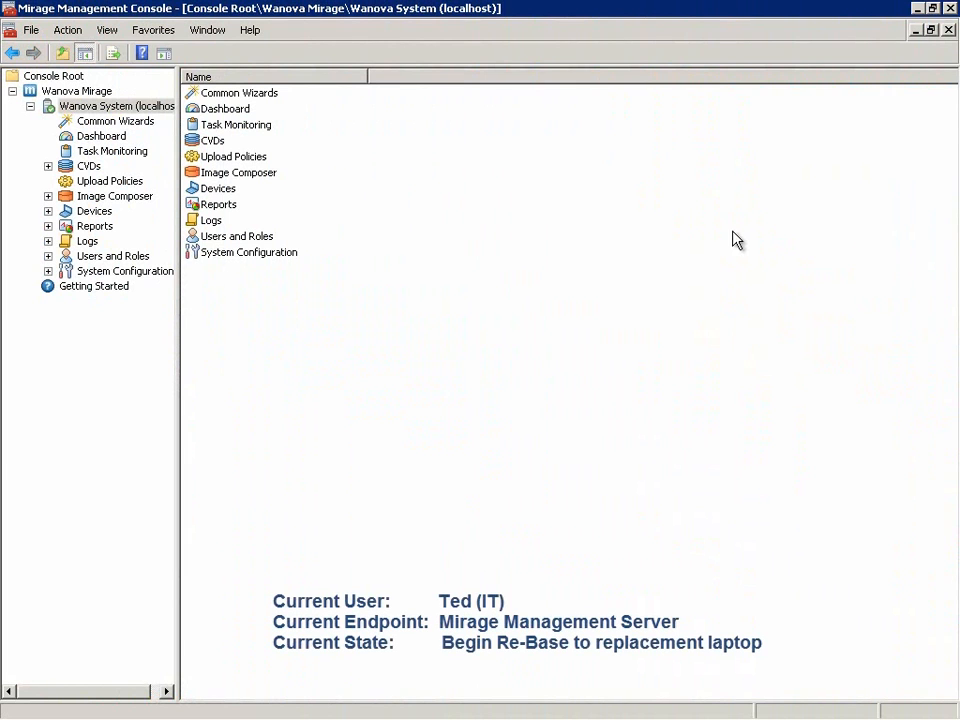
Start the Re-Base common wizard in the Mirage Management Console for the pending Dell Latitude E6400 laptop, ID 55
{"action": "left_click", "coordinate": [142, 127]}
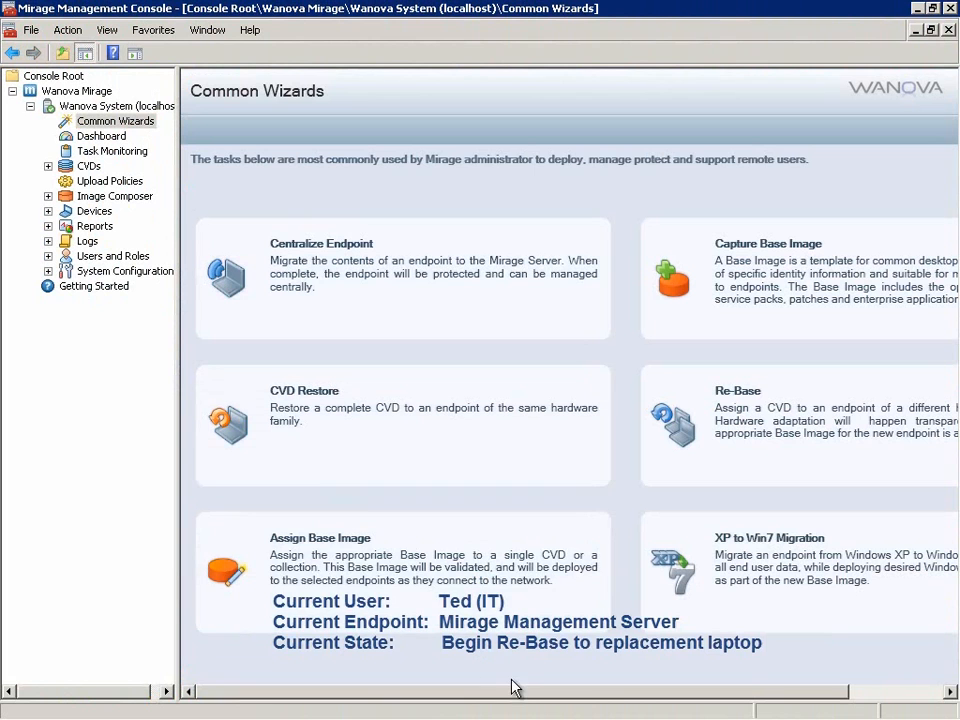
{"action": "left_click_drag", "start_coordinate": [514, 692], "coordinate": [702, 697]}
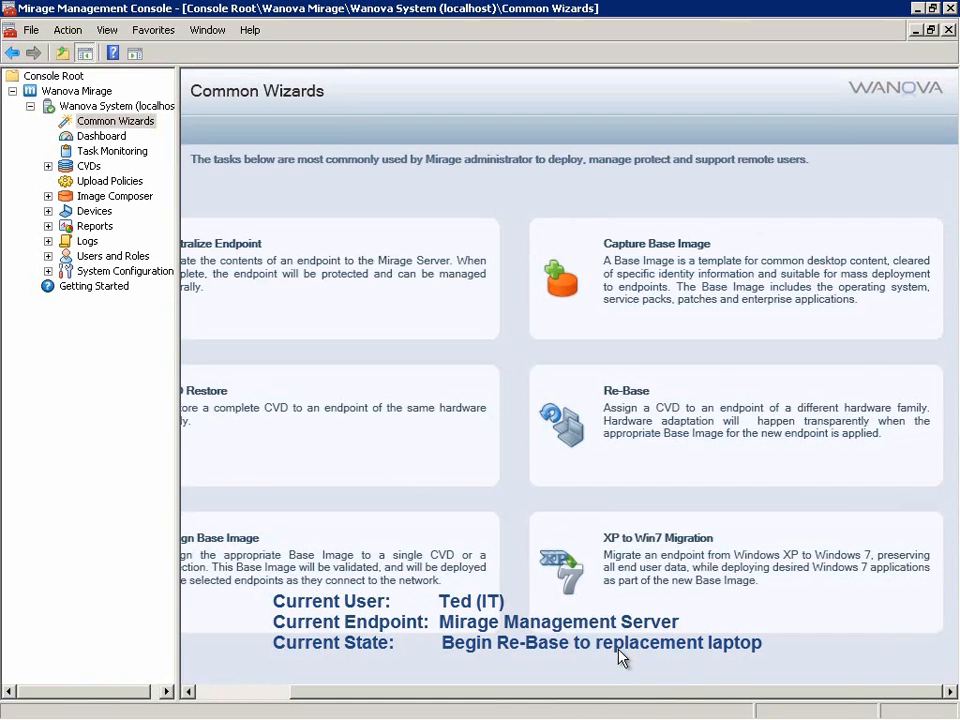
{"action": "left_click", "coordinate": [664, 452]}
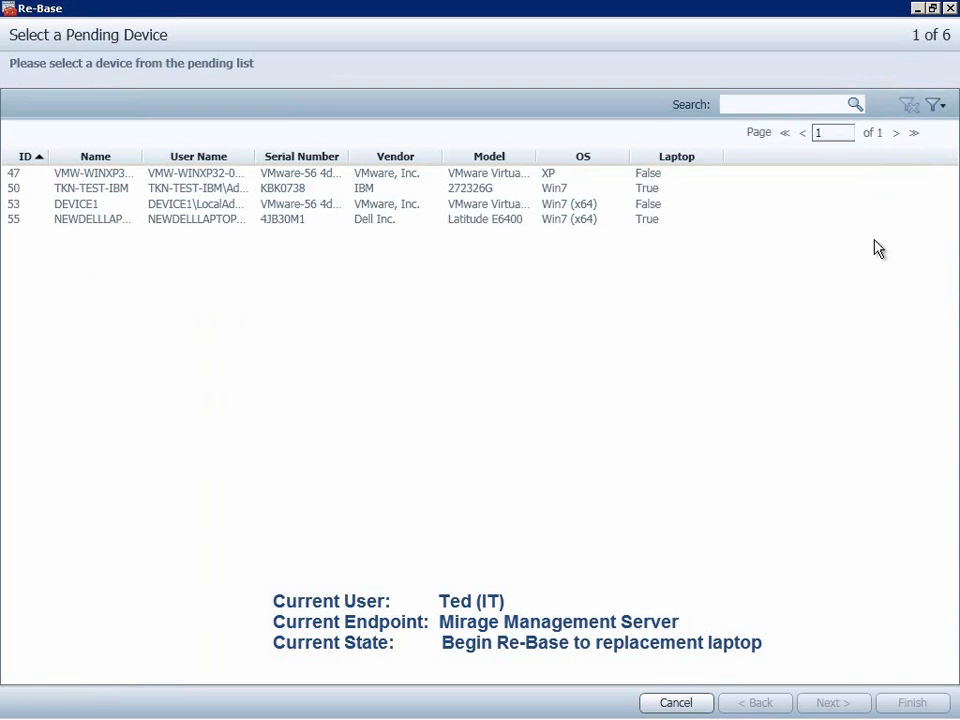
{"action": "left_click", "coordinate": [215, 224]}
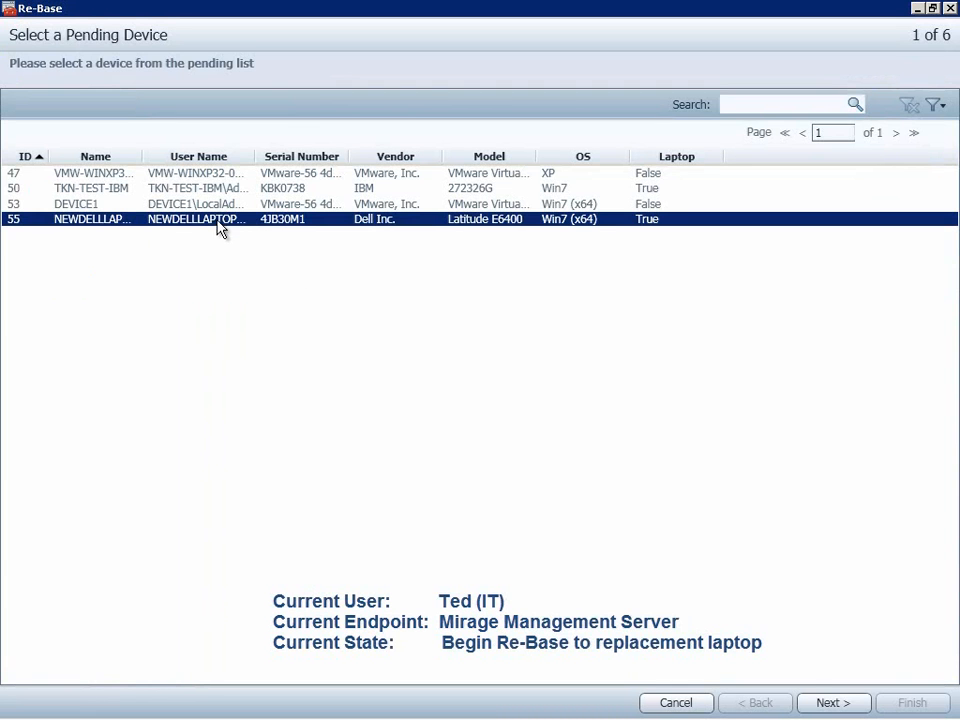
{"action": "left_click", "coordinate": [828, 705]}
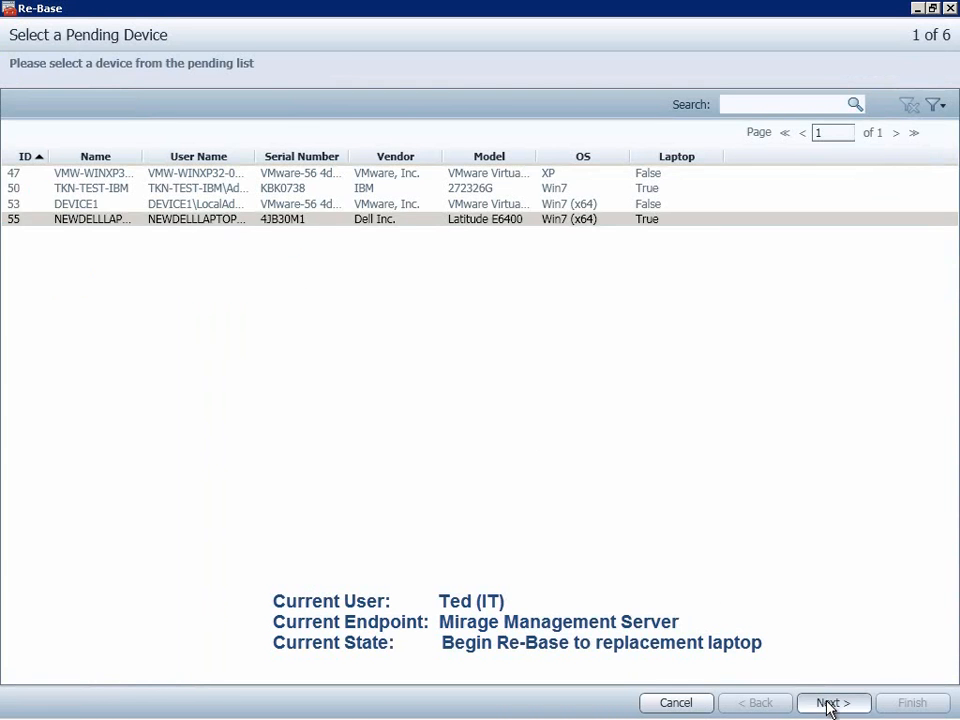
Connect the laptop to CVD DEVICE1 with the DELL LATITUDE E6400 base image version 1.1, leaving the collections empty
{"action": "left_click", "coordinate": [780, 575]}
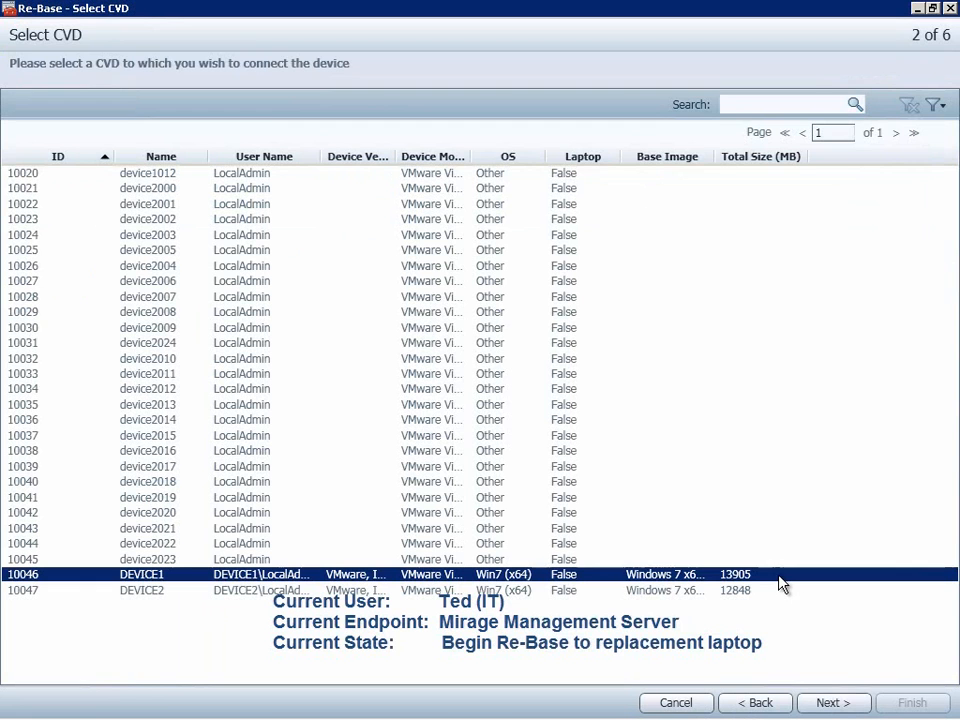
{"action": "left_click", "coordinate": [828, 706]}
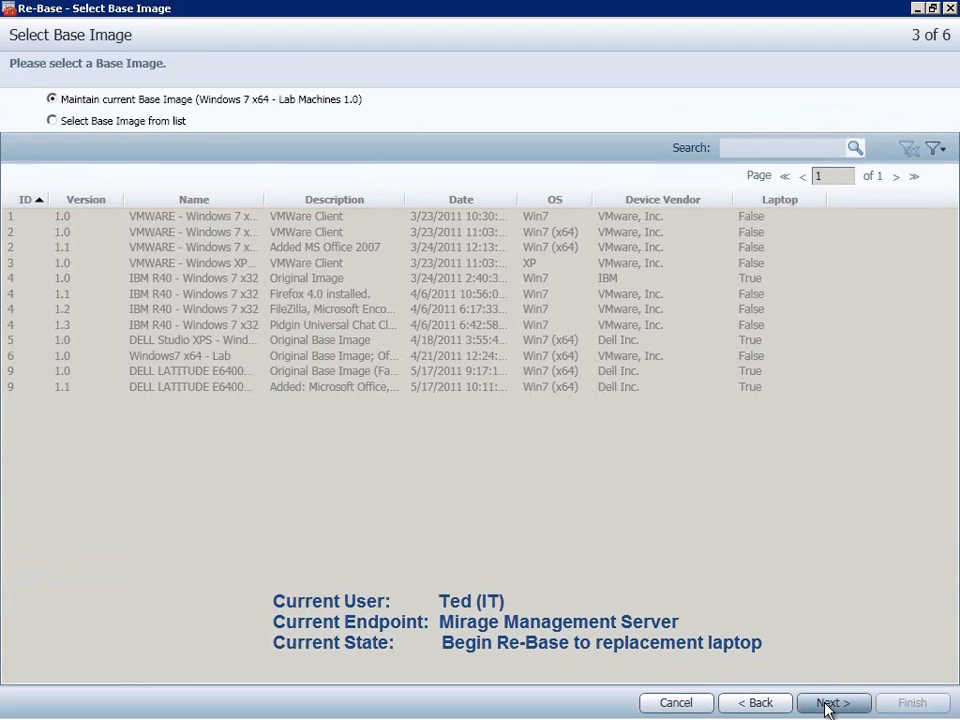
{"action": "left_click", "coordinate": [144, 121]}
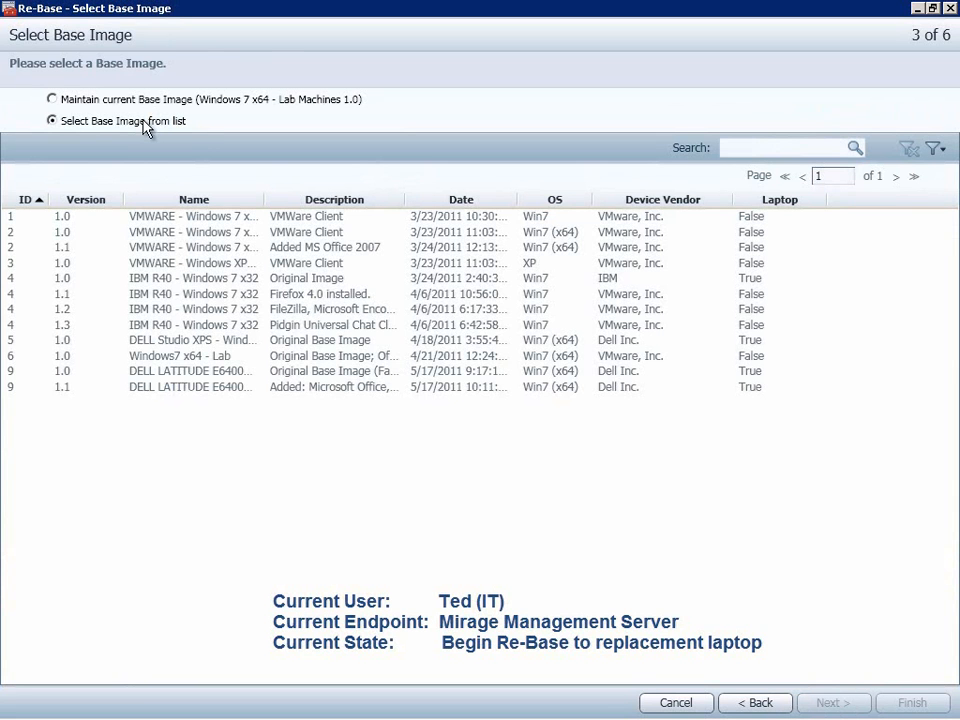
{"action": "left_click", "coordinate": [422, 388]}
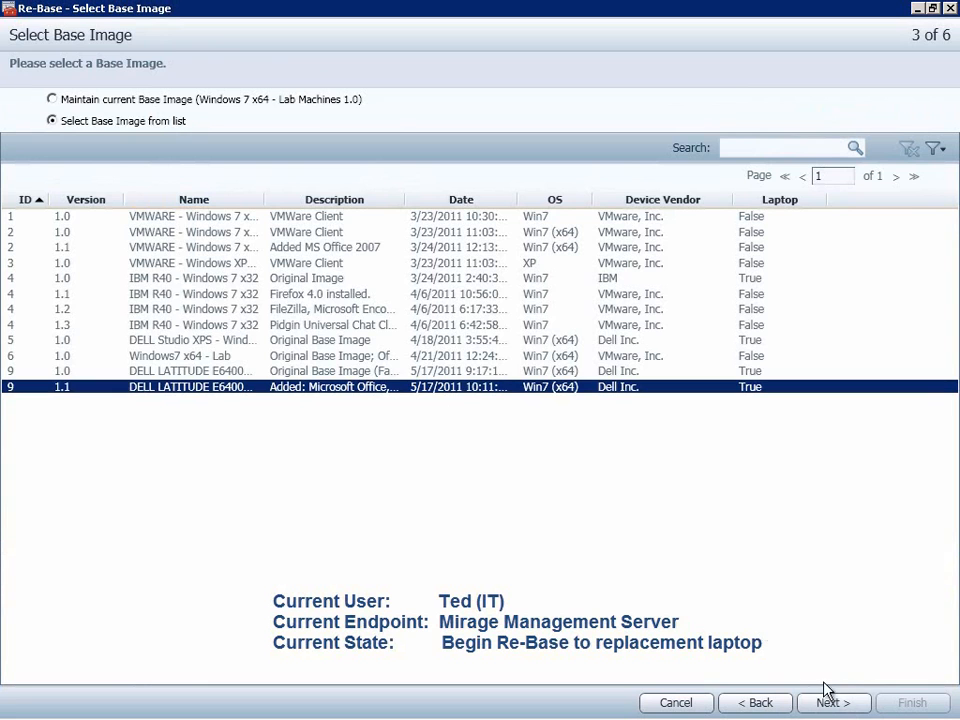
{"action": "left_click", "coordinate": [857, 706]}
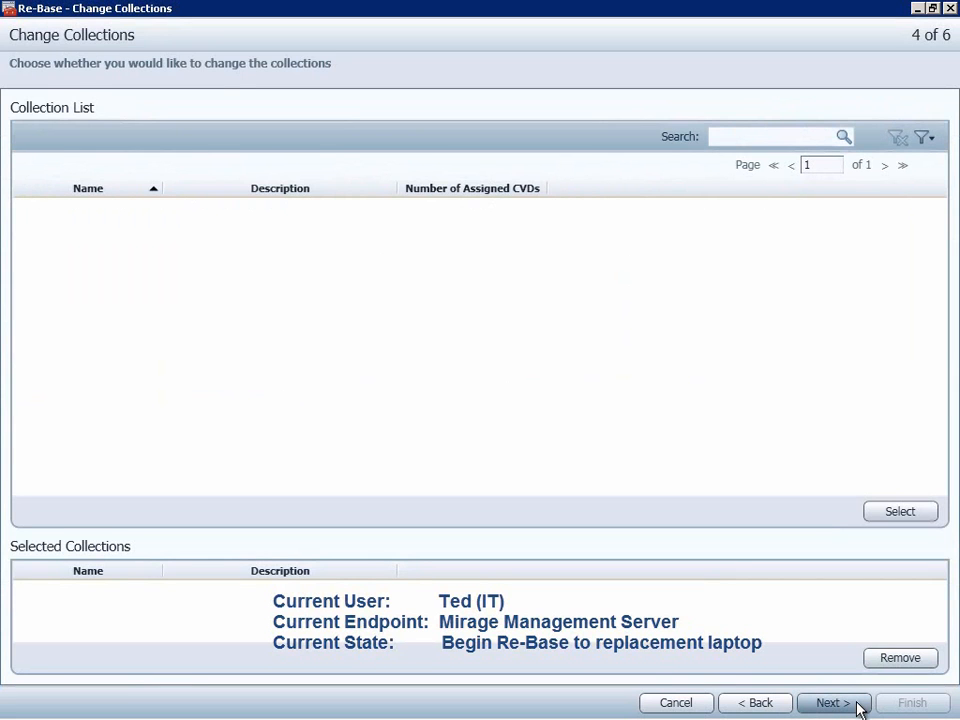
{"action": "left_click", "coordinate": [857, 706]}
{"action": "left_click", "coordinate": [857, 706]}
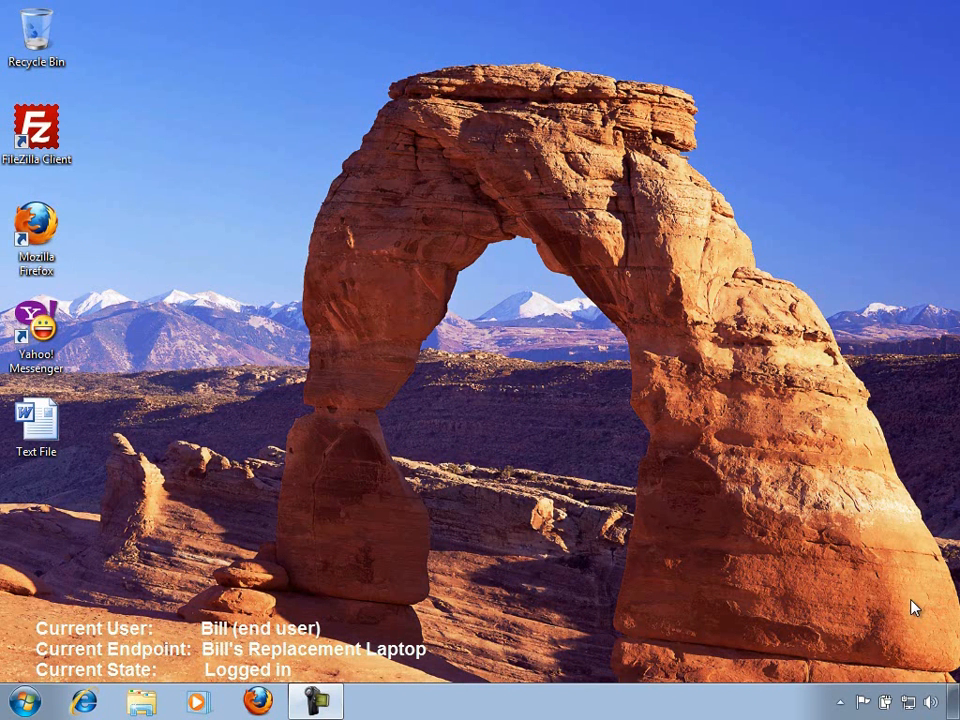
Open the Wanova Mirage client's status window on the replacement laptop and check its base image and current action
{"action": "left_click", "coordinate": [840, 701]}
{"action": "left_click", "coordinate": [838, 589]}
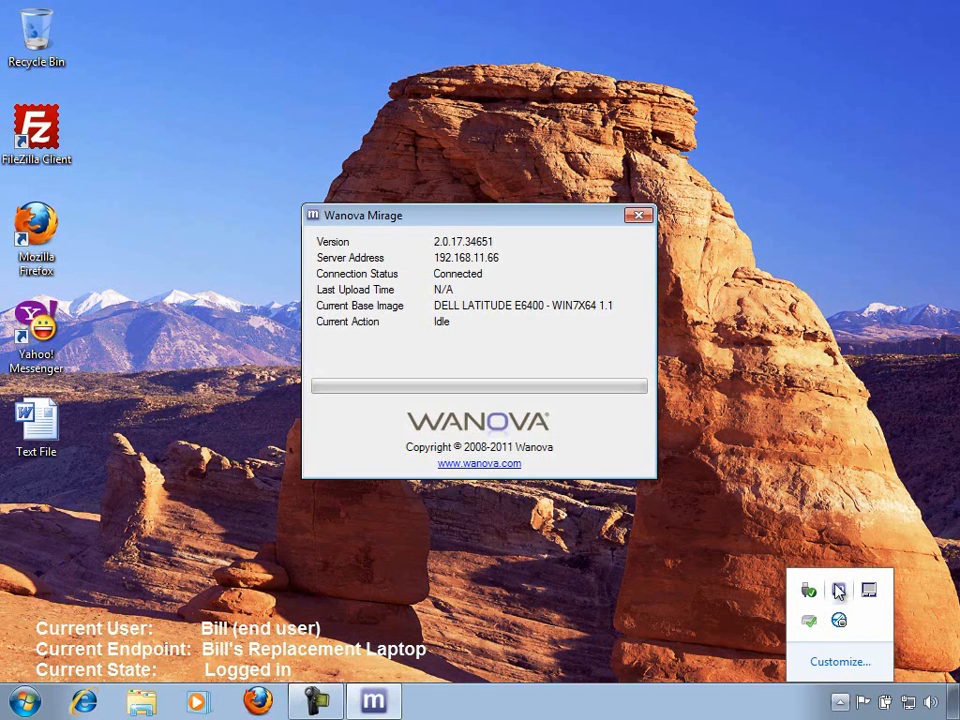
{"action": "left_click", "coordinate": [508, 213]}
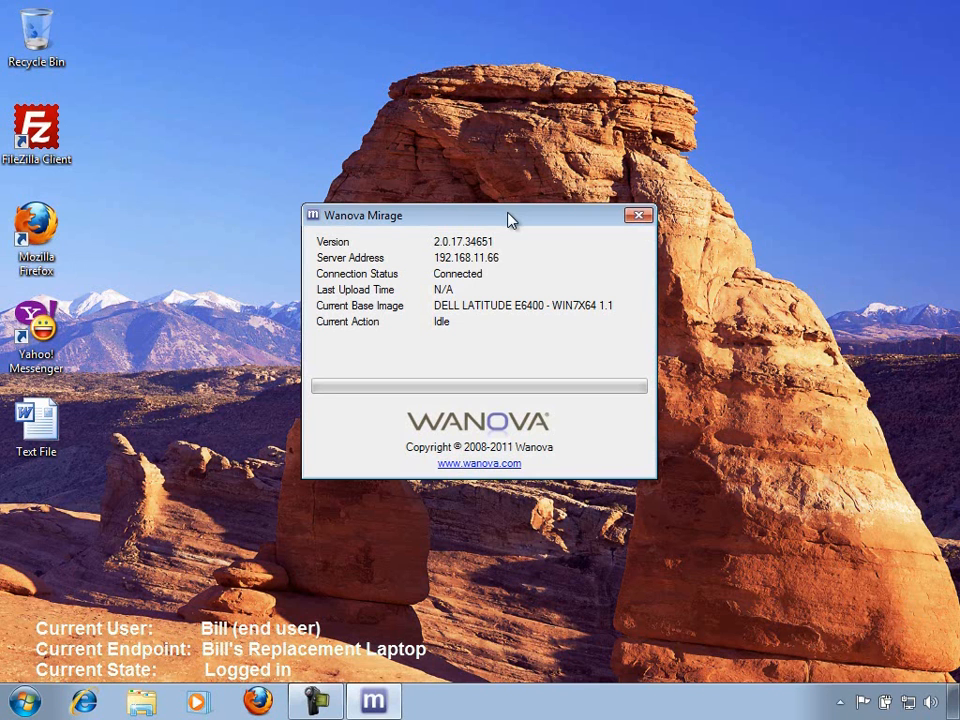
Open the replacement laptop's system properties to view its manufacturer, model and computer name
{"action": "left_click", "coordinate": [25, 701]}
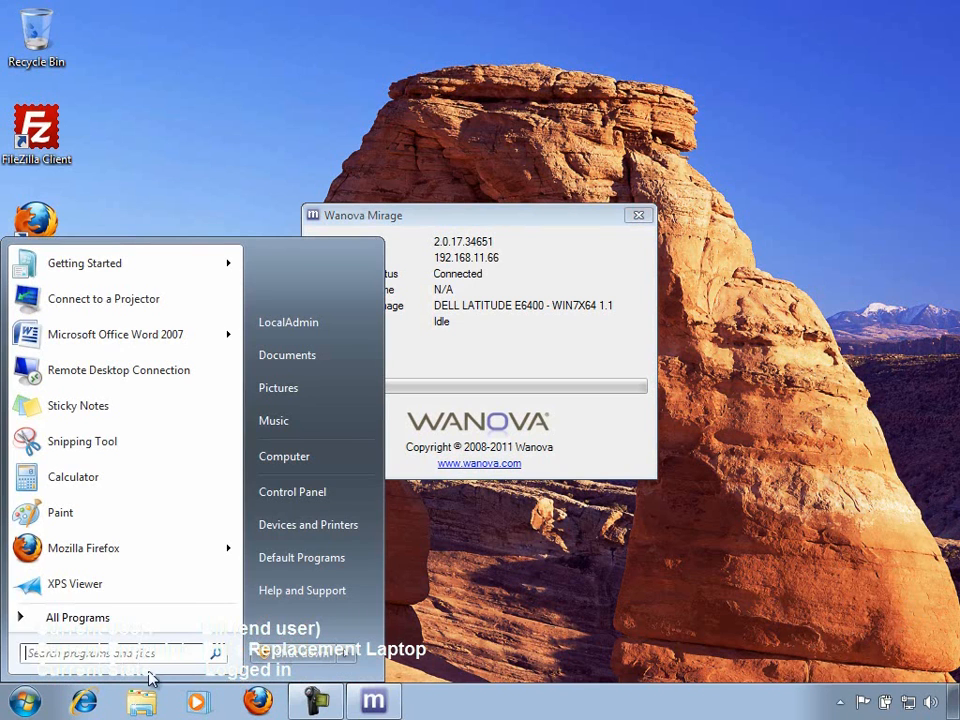
{"action": "right_click", "coordinate": [359, 460]}
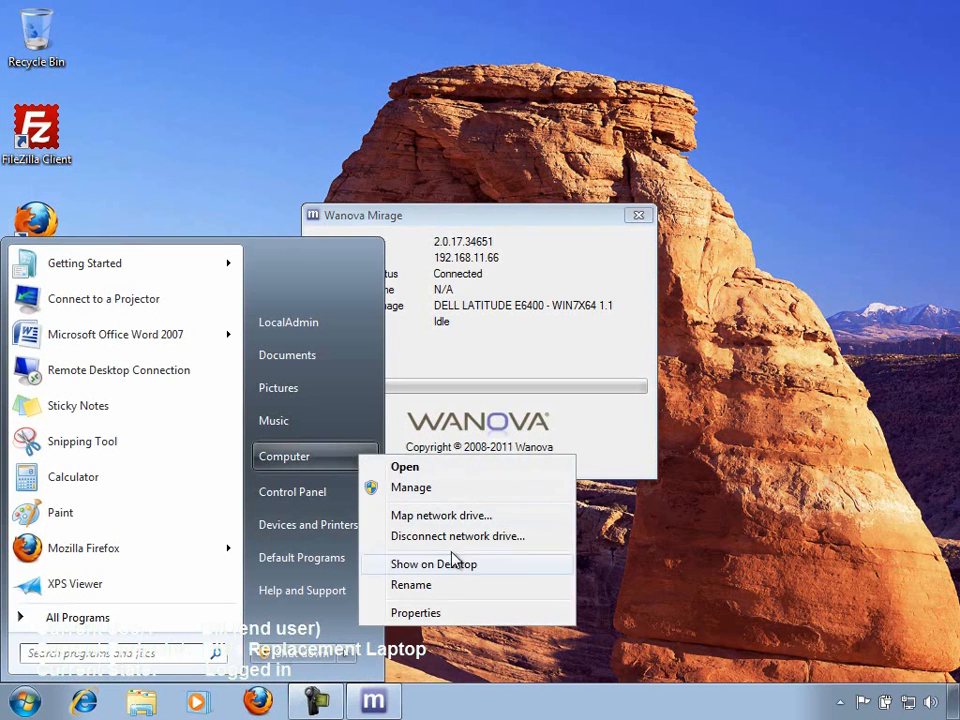
{"action": "left_click", "coordinate": [530, 622]}
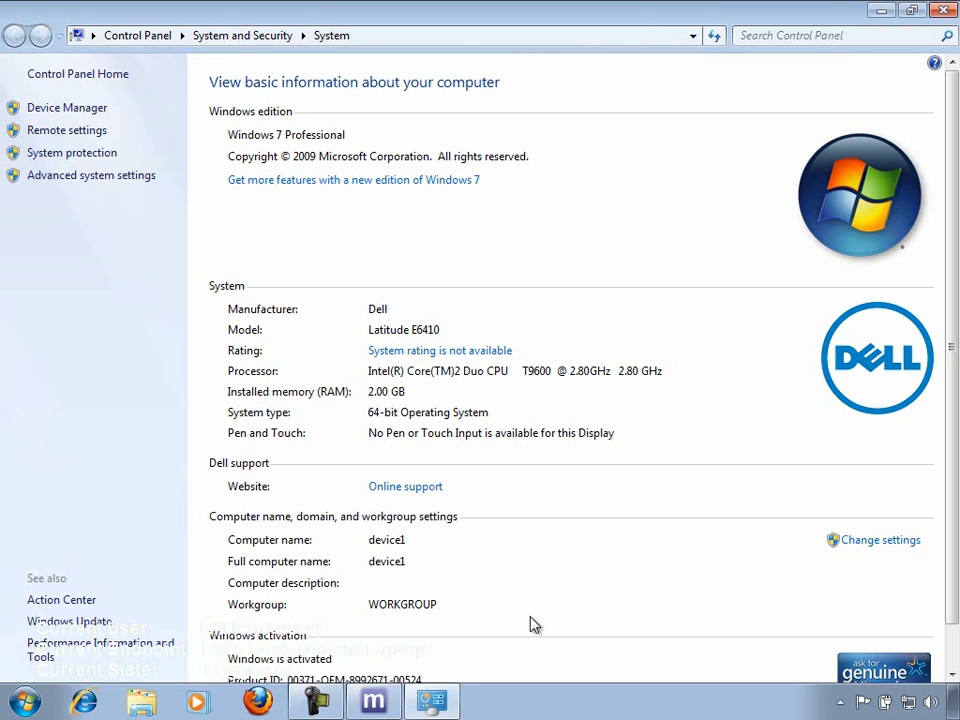
Check the replacement laptop's devices in Device Manager, closing it and the system properties window when done
{"action": "left_click", "coordinate": [100, 108]}
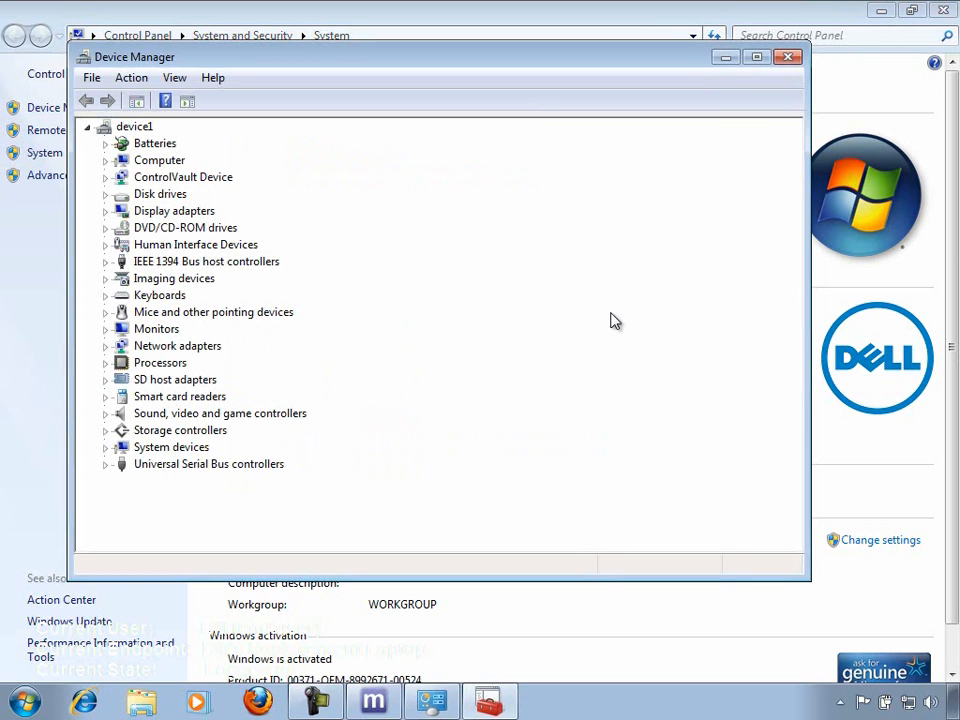
{"action": "left_click", "coordinate": [789, 57]}
{"action": "left_click", "coordinate": [943, 10]}
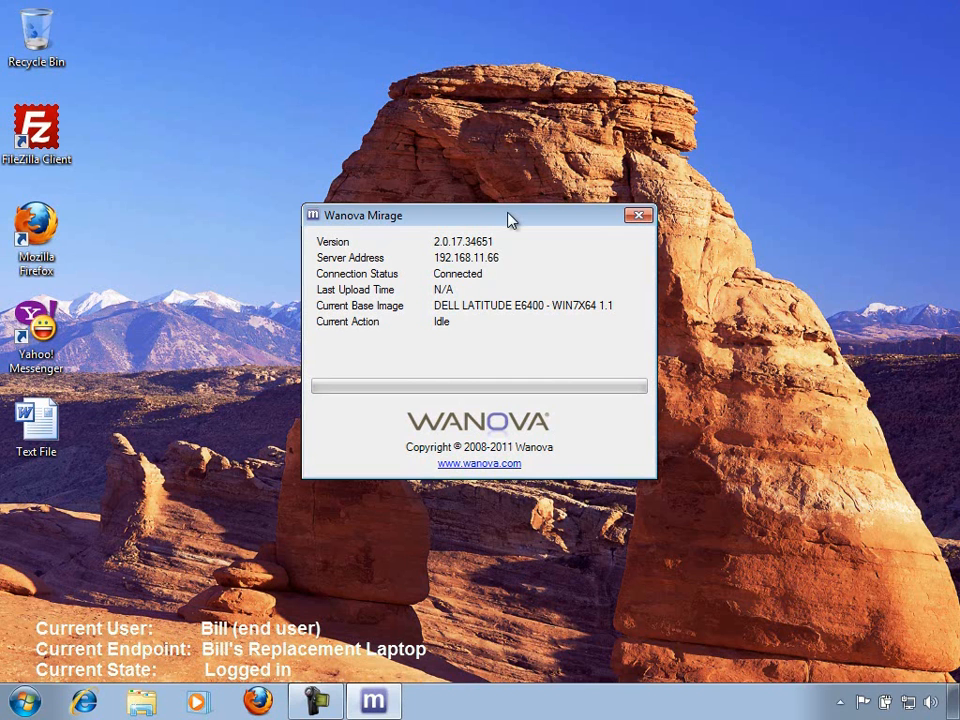
Check the restored desktop by launching FileZilla, Firefox and Yahoo! Messenger and opening the Text File document, keeping the desktop shortcuts uncovered
{"action": "double_click", "coordinate": [46, 121]}
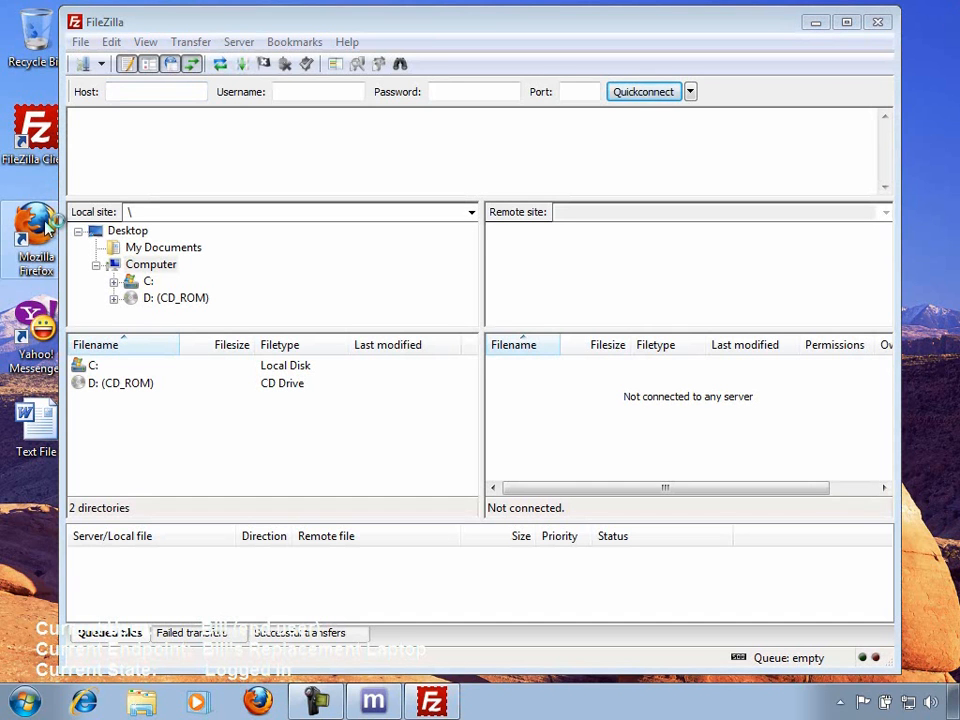
{"action": "double_click", "coordinate": [46, 228]}
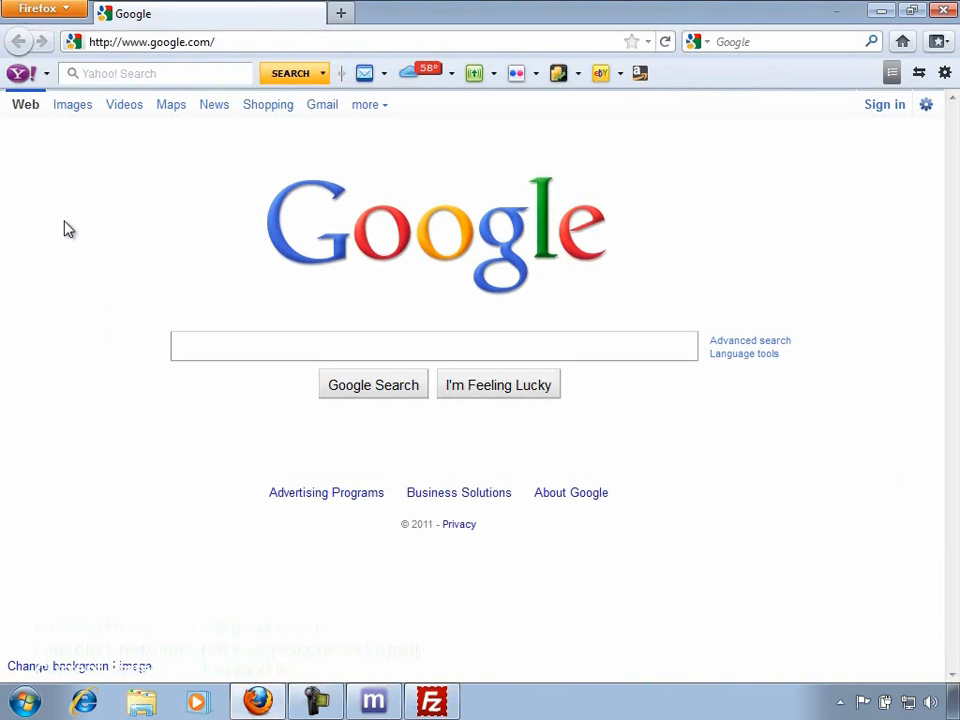
{"action": "double_click", "coordinate": [538, 15]}
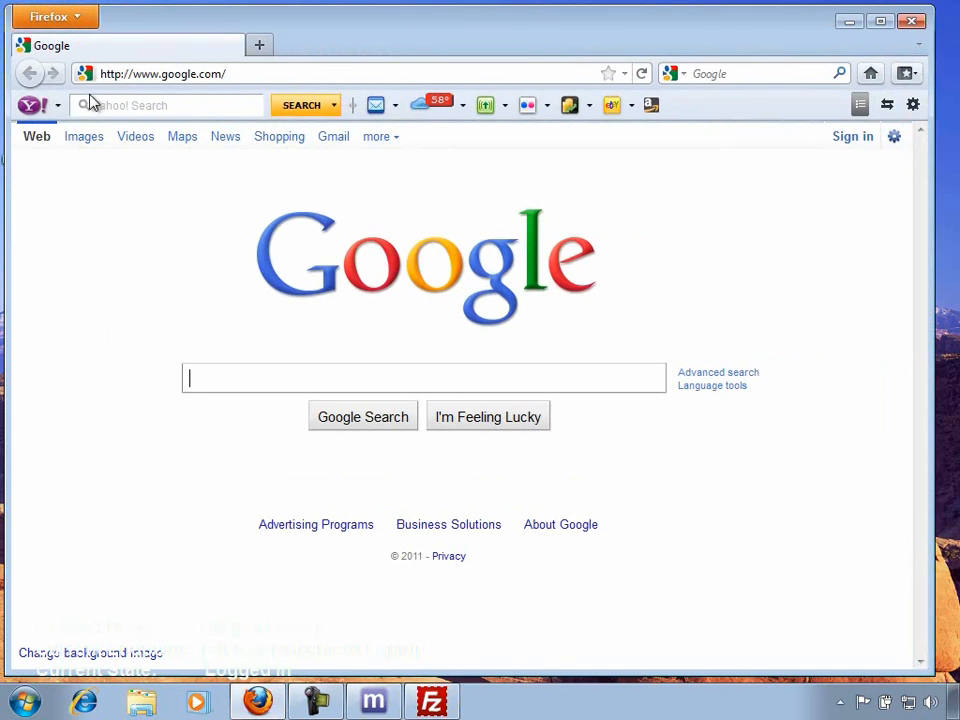
{"action": "left_click_drag", "start_coordinate": [4, 88], "coordinate": [122, 88]}
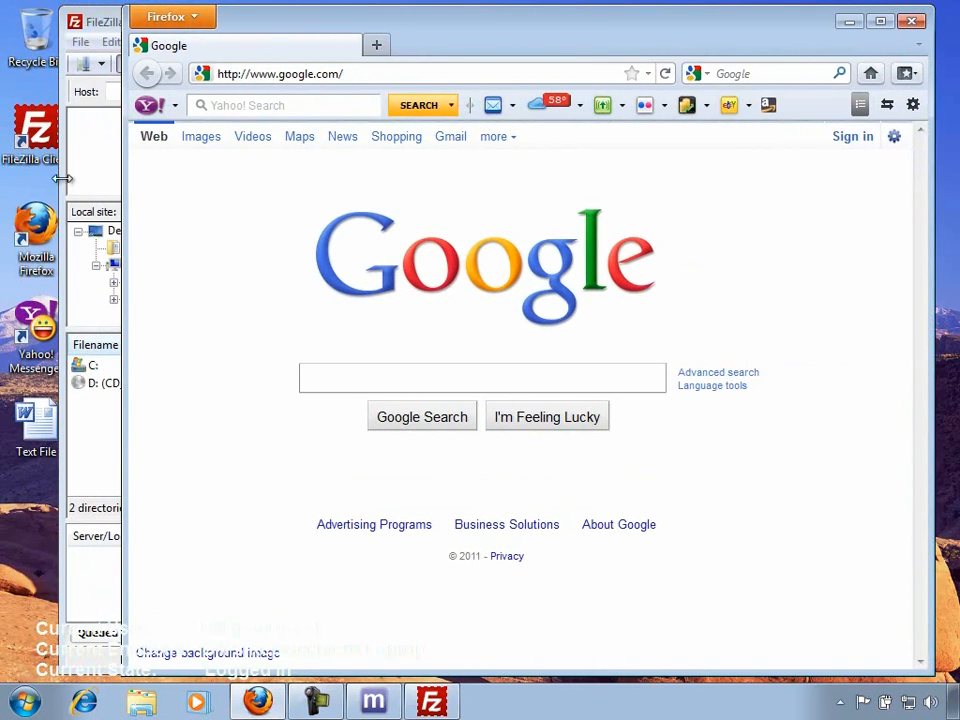
{"action": "double_click", "coordinate": [25, 308]}
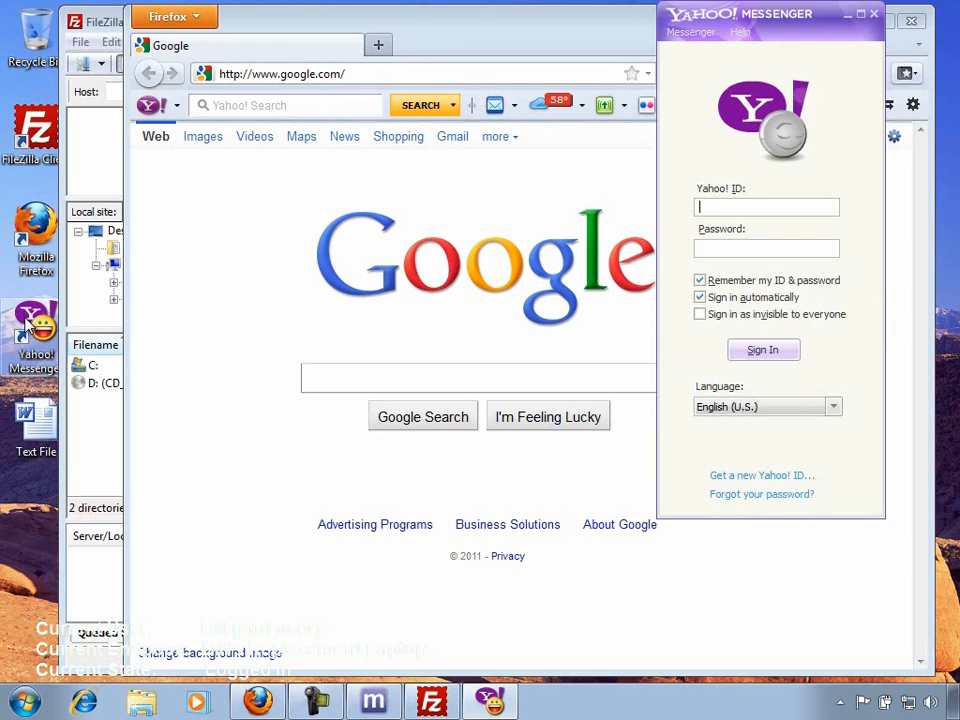
{"action": "double_click", "coordinate": [28, 420]}
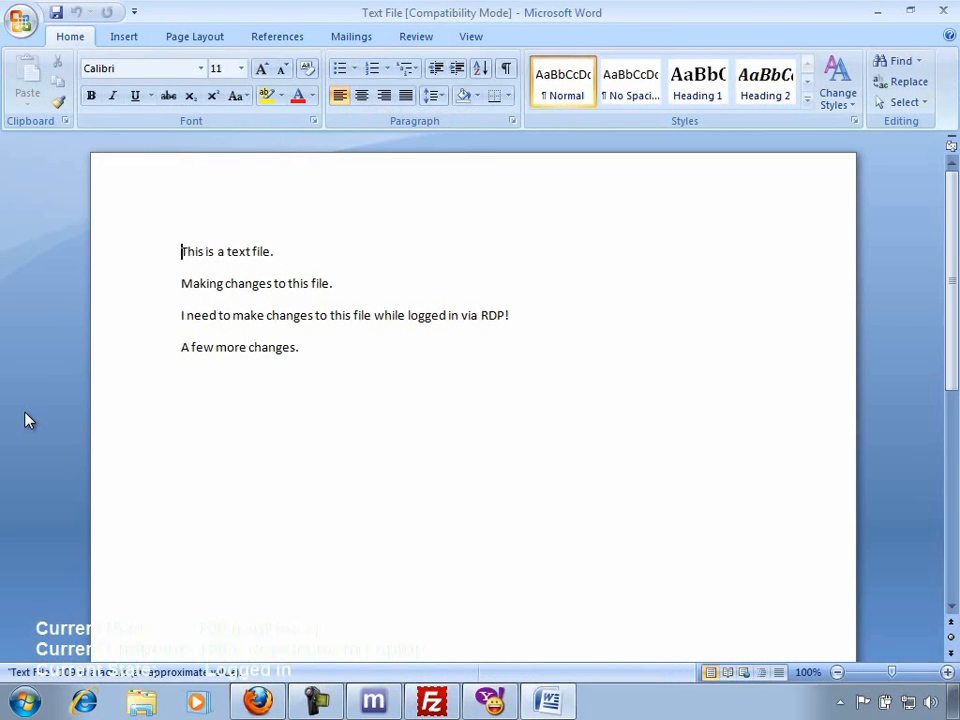